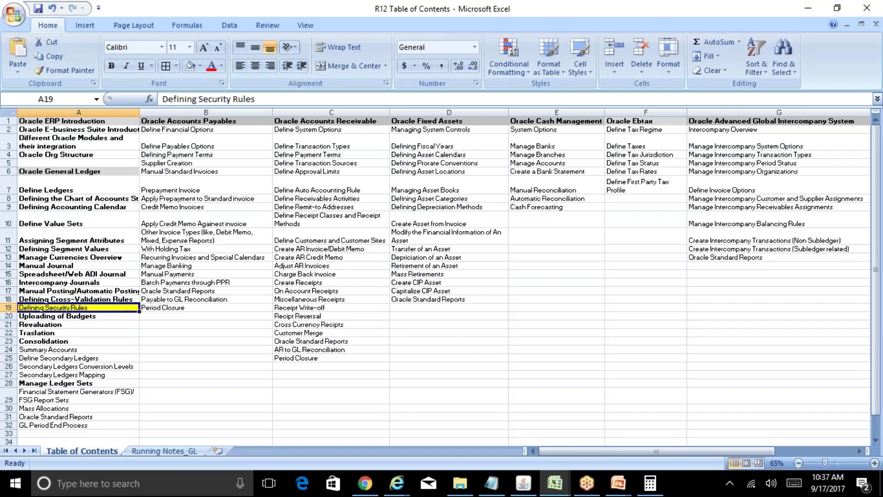
Check the Cross-Validation Rules topic, return to Defining Security Rules, then switch to the Oracle Navigator
click(76, 299)
click(76, 307)
click(524, 483)
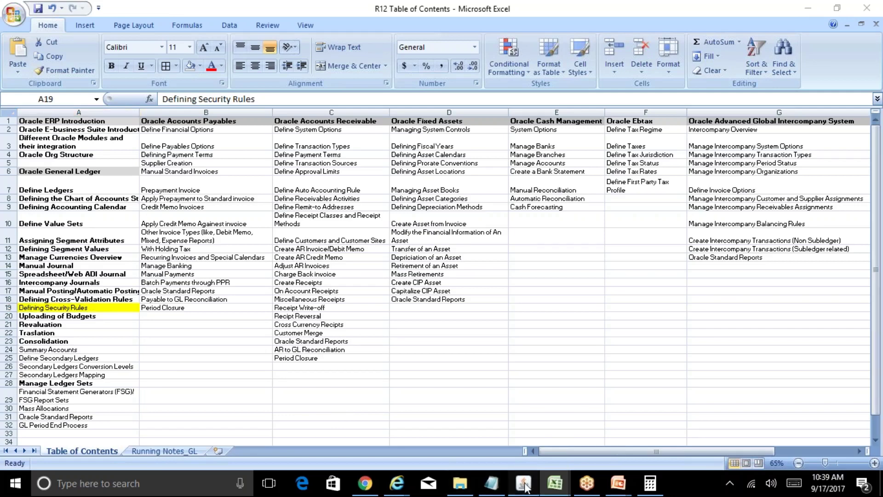
Collapse the Navigator and drill through Setup > Financials > Flexfields > Validation > Security to Define
click(26, 244)
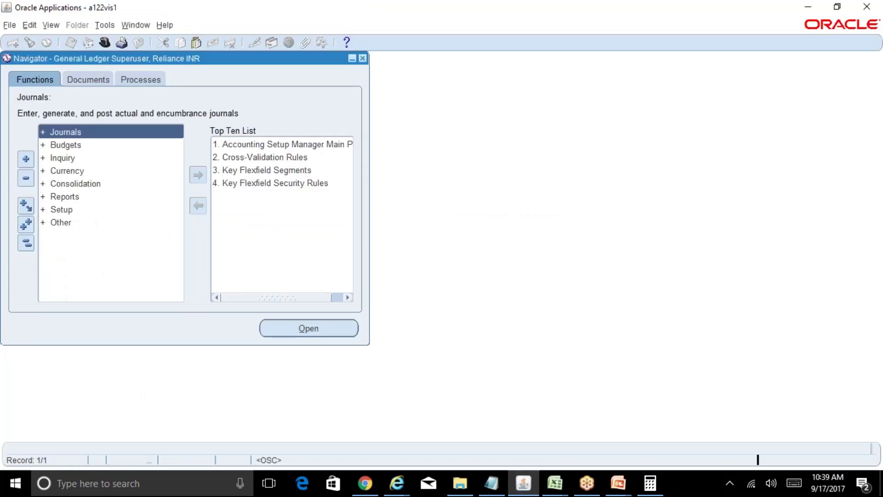
double_click(76, 211)
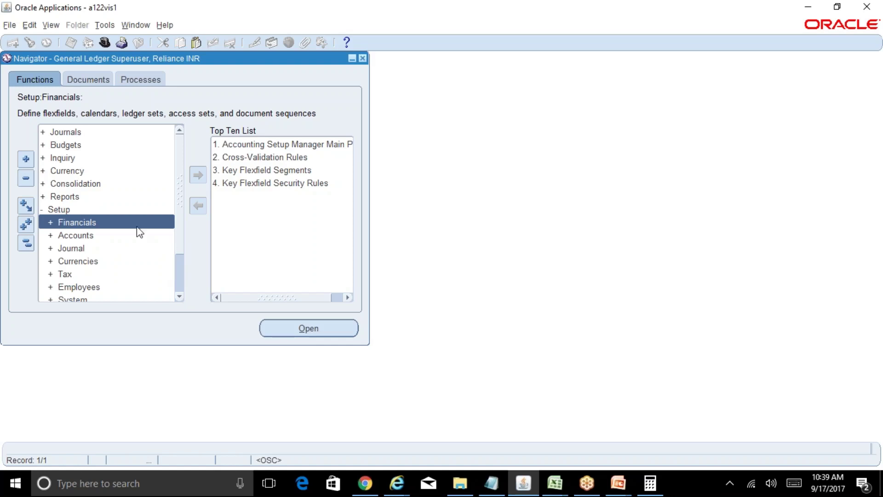
double_click(116, 223)
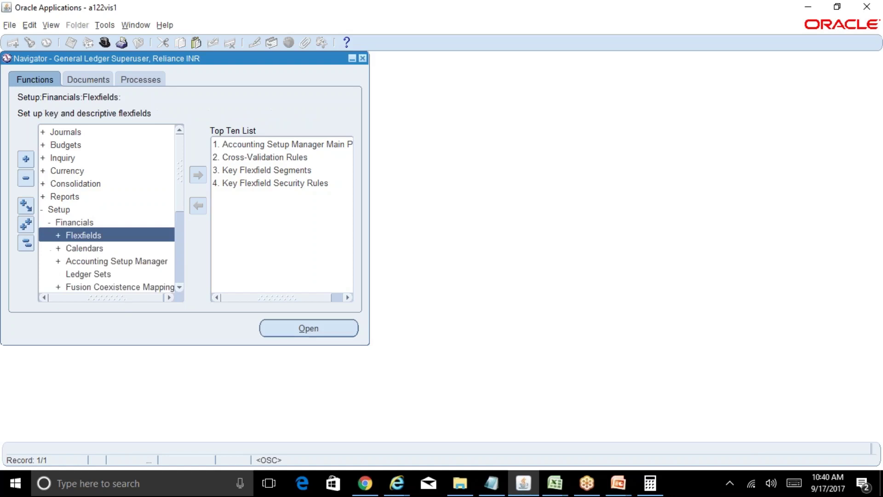
double_click(123, 237)
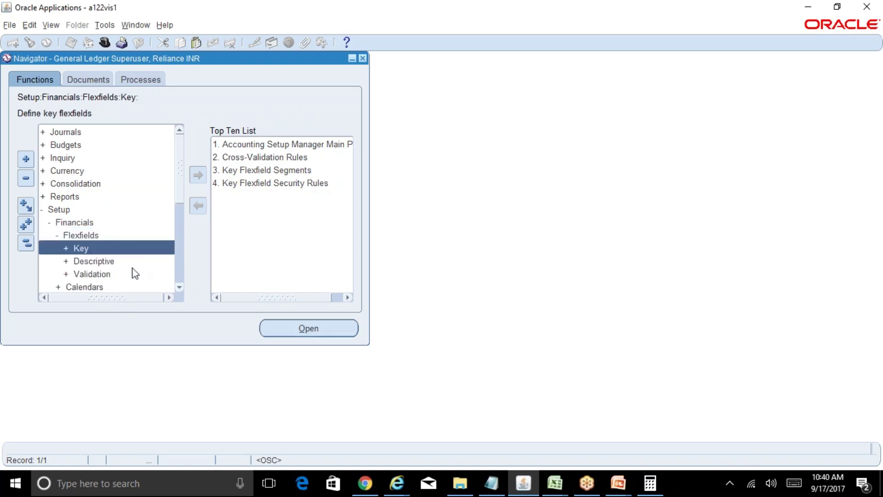
double_click(117, 272)
click(181, 287)
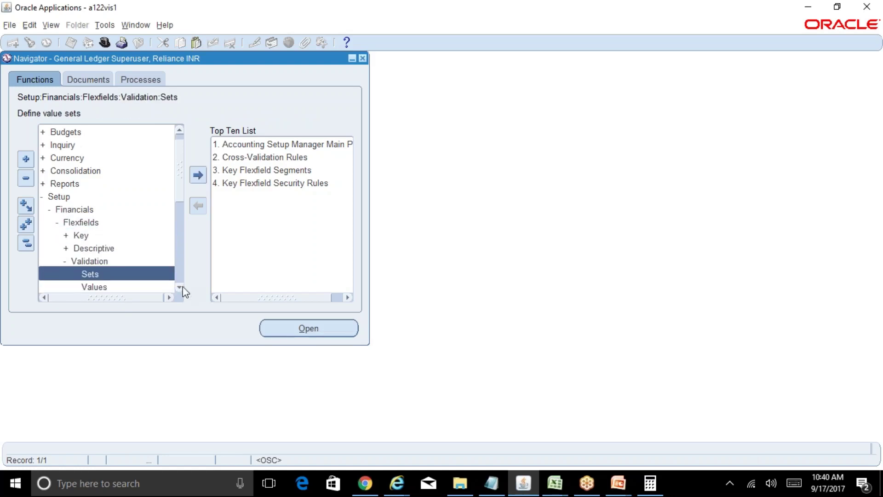
scroll(118, 272, down, 2)
double_click(102, 262)
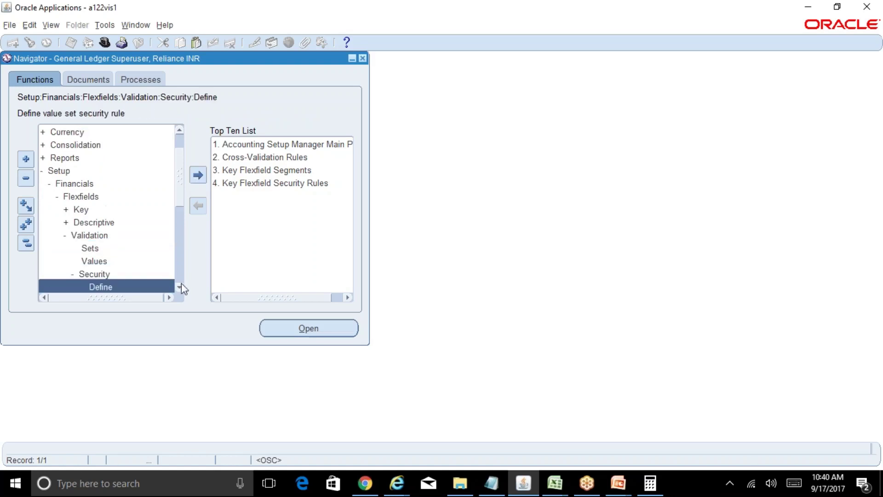
double_click(180, 286)
double_click(114, 264)
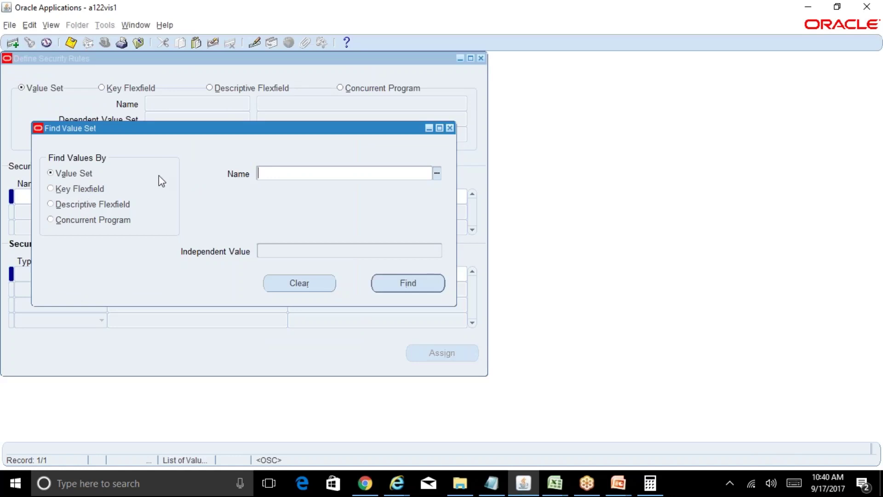
Search value sets with 'Ope%Acc%', choose Operations Account and load it into the form
text(rel%C)
key(BackSpace)
key(BackSpace)
key(BackSpace)
key(BackSpace)
key(BackSpace)
text(Ope%Acc%)
key(Tab)
key(Return)
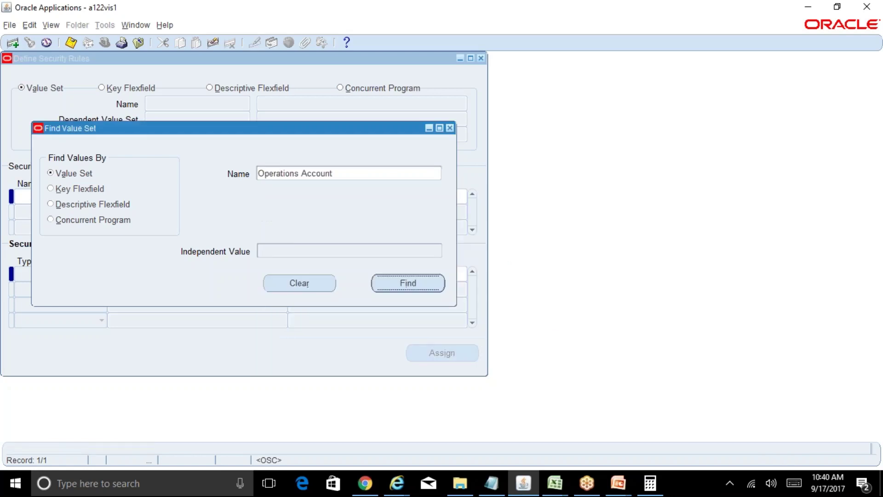
click(418, 288)
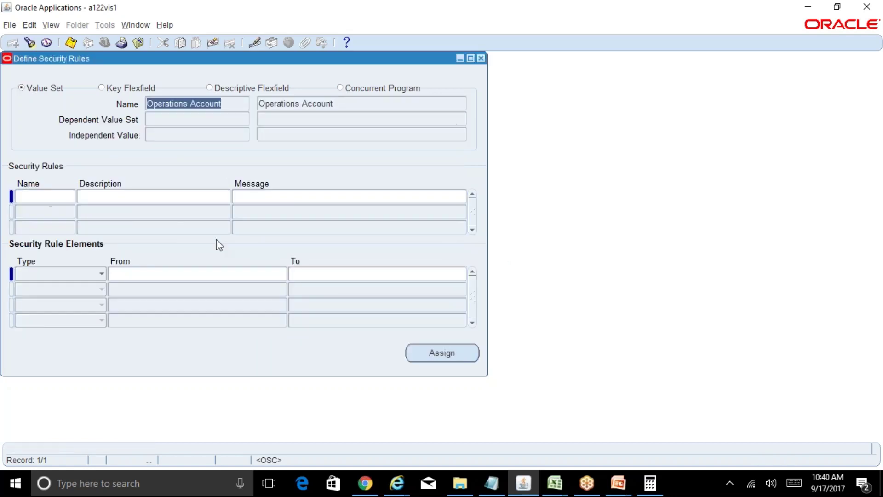
Add rule 'Invalid Account' with message 'You are not authorized to use this account'
click(52, 197)
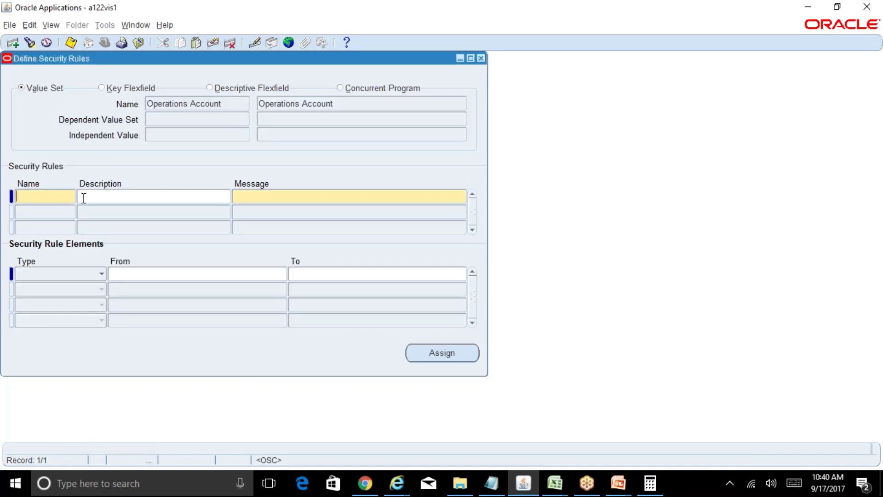
text(Invalid Account)
key(Tab)
text(You are not authorized to use this account)
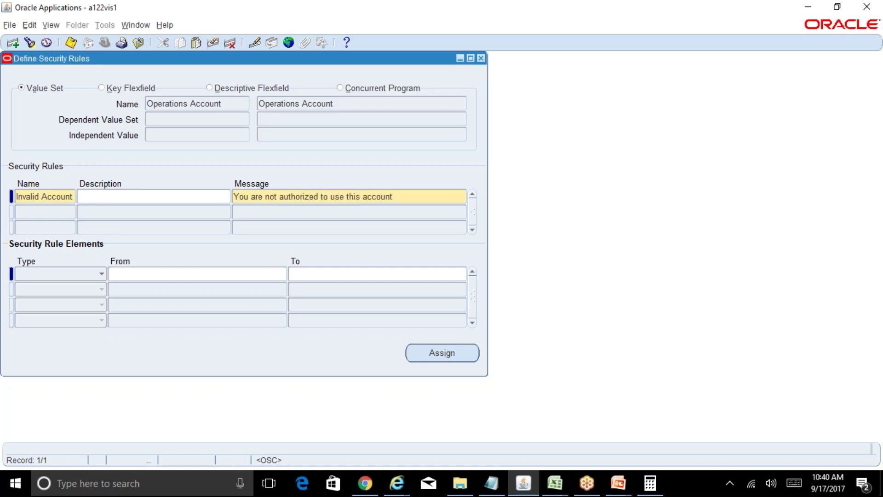
Give the Invalid Account rule an Include range from 0000 to ZZZZ
click(156, 277)
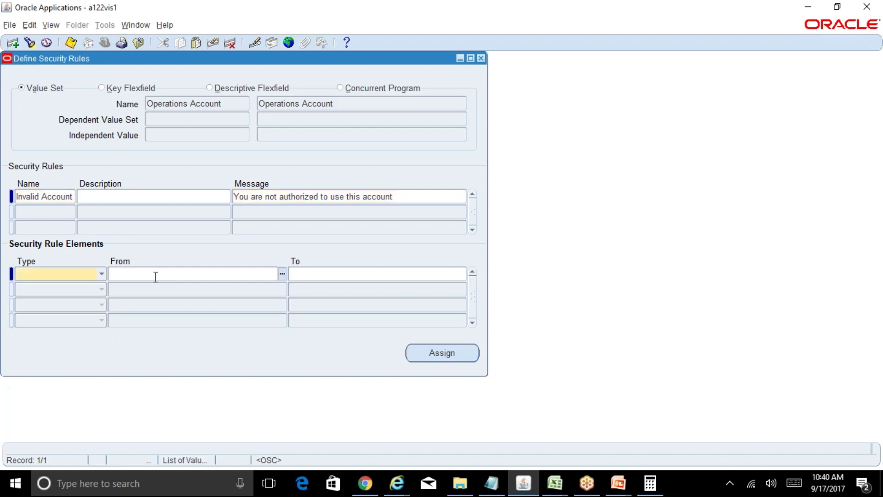
click(101, 275)
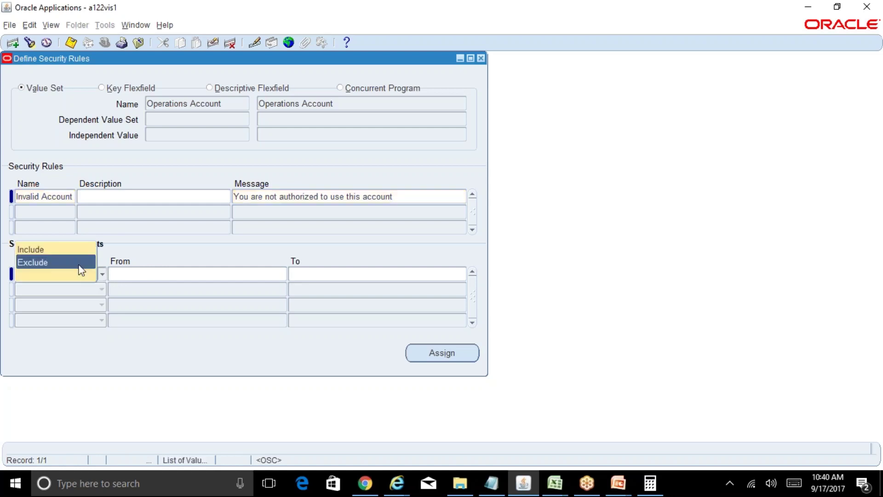
click(65, 251)
key(Tab)
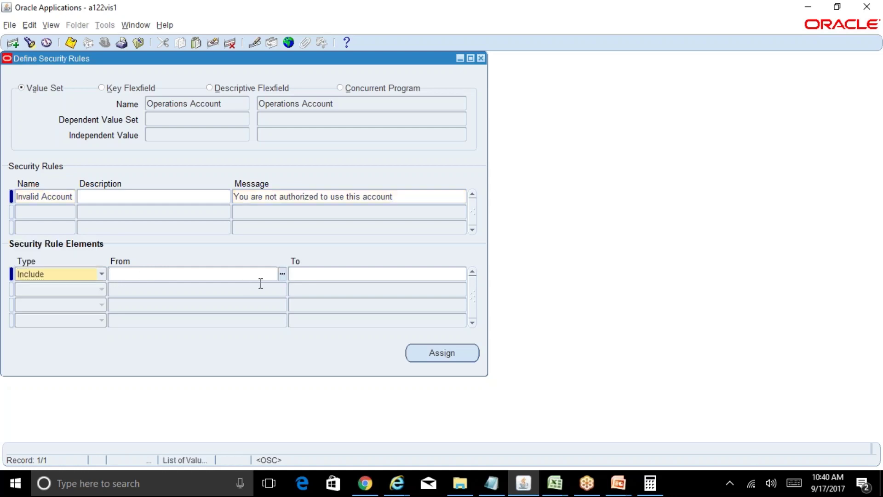
click(282, 275)
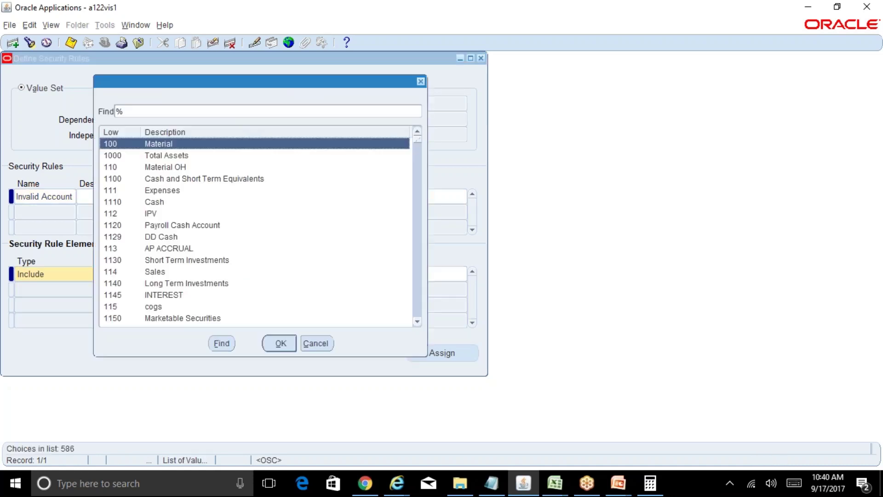
key(Escape)
text(0000)
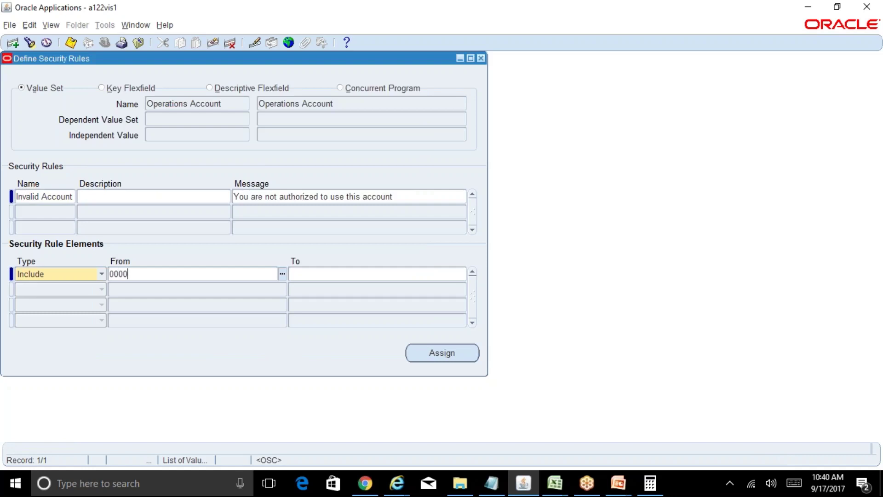
click(291, 274)
text(ZZZZ)
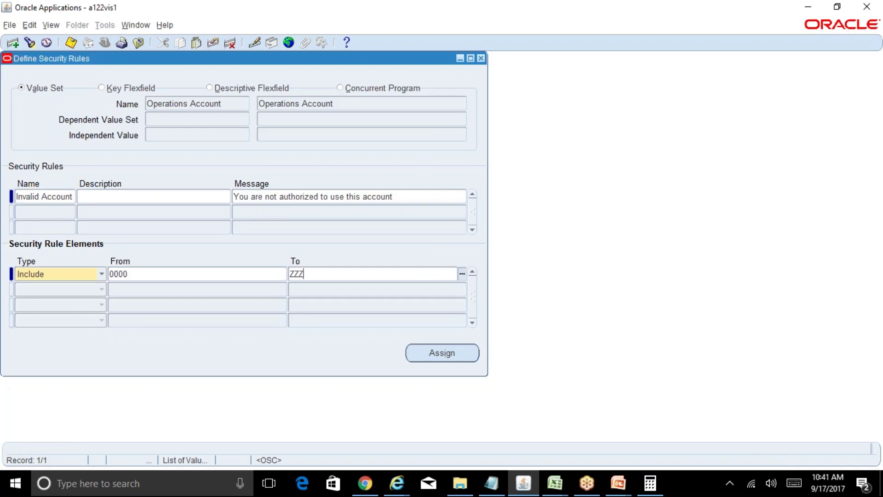
Add an Exclude range 3500 to 3500 (Cumulative Translation Adjustment) and save the rule
click(247, 288)
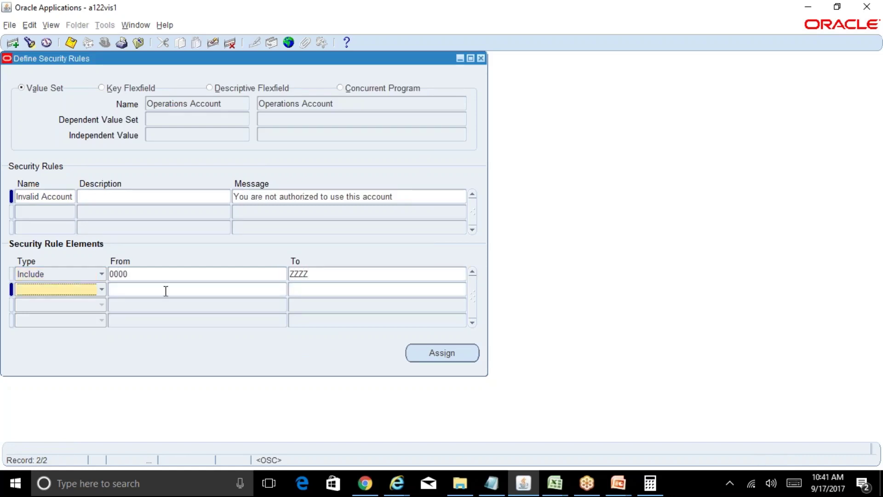
click(102, 289)
click(78, 279)
click(277, 288)
click(282, 289)
text(33)
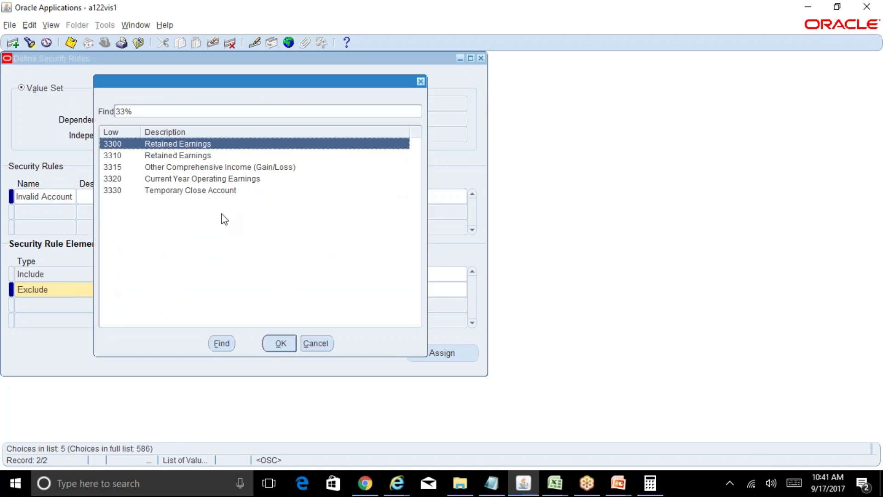
key(BackSpace)
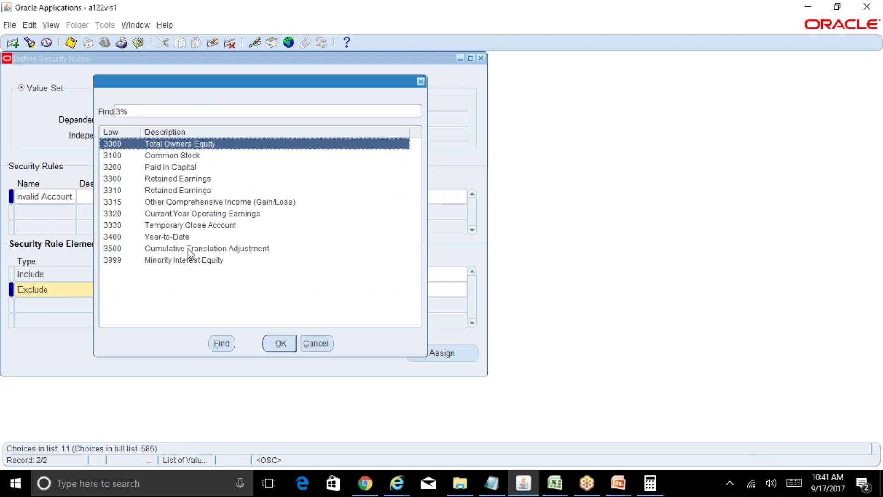
click(216, 251)
click(279, 343)
key(Tab)
text(3500)
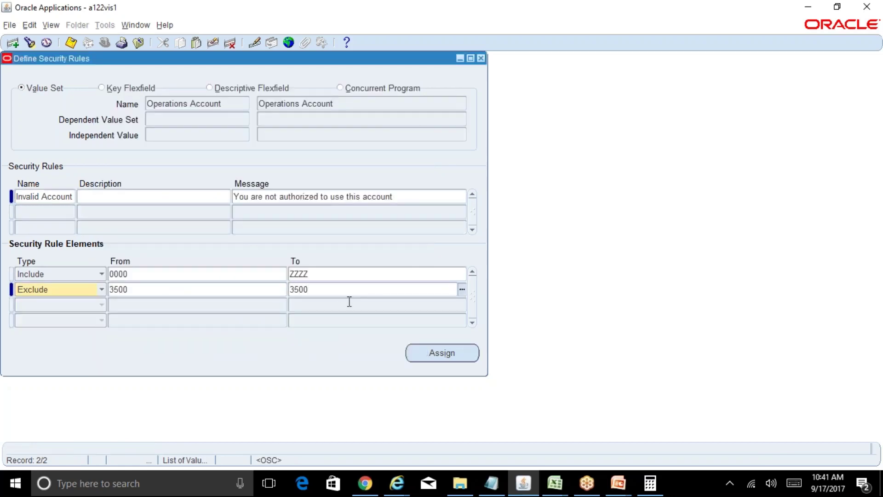
click(247, 286)
key(ctrl+s)
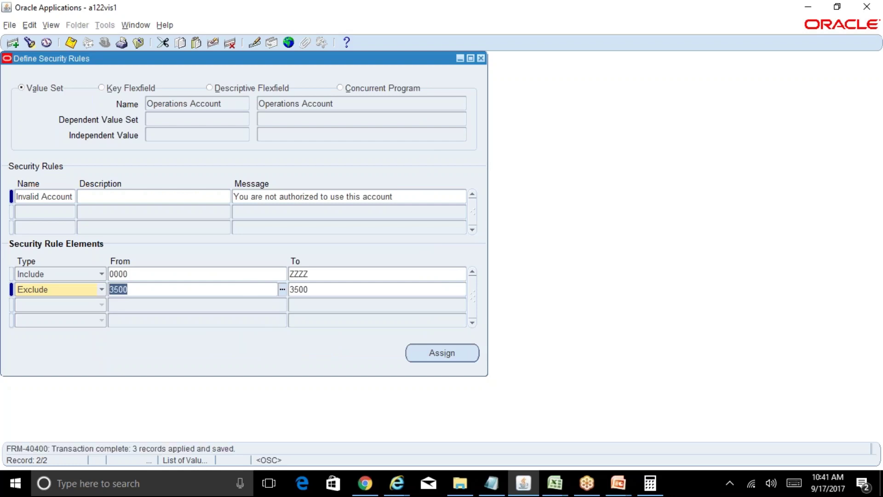
click(448, 358)
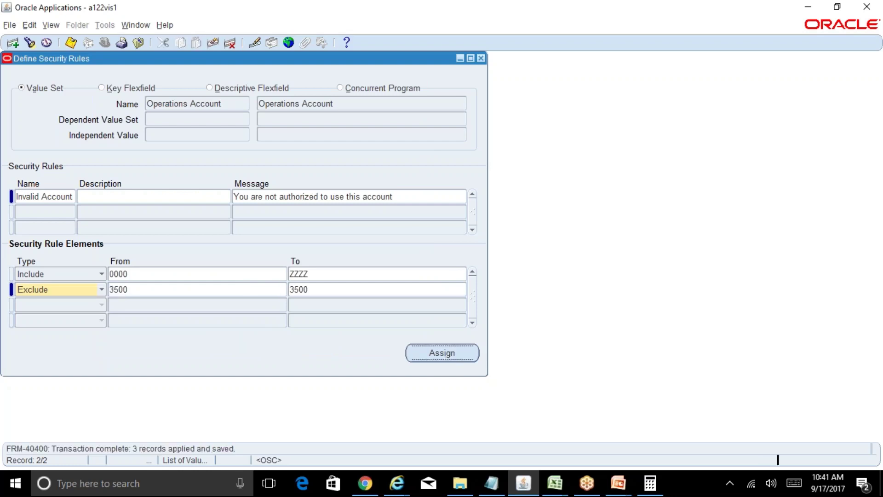
Assign the rule to application General Ledger, responsibility General Ledger Superuser, Reliance INR
click(140, 197)
text(general le)
key(Tab)
text(g)
key(Tab)
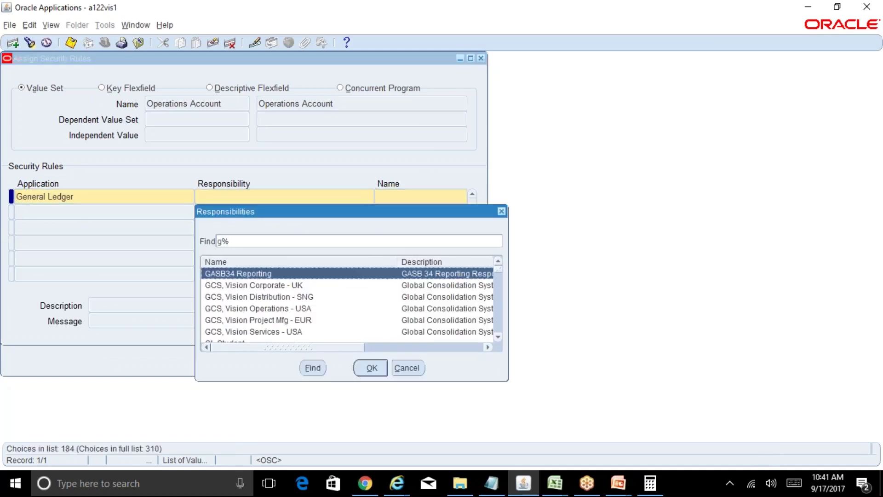
text(e%)
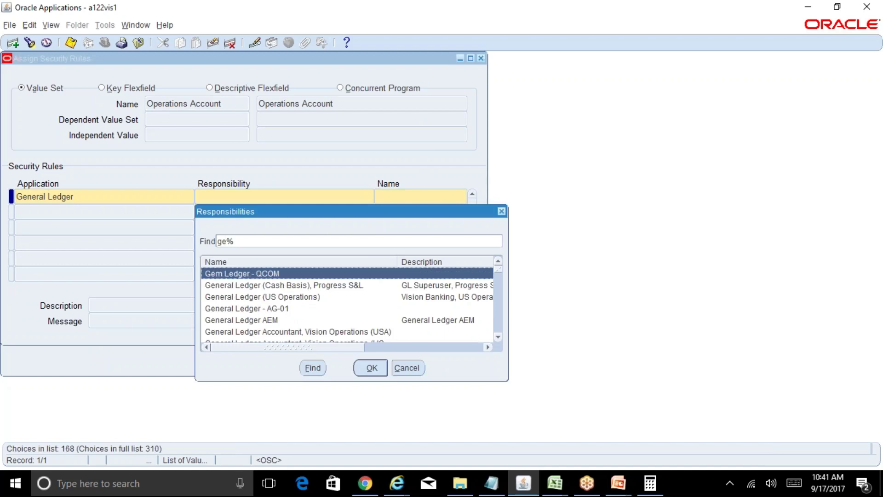
text(Rel%)
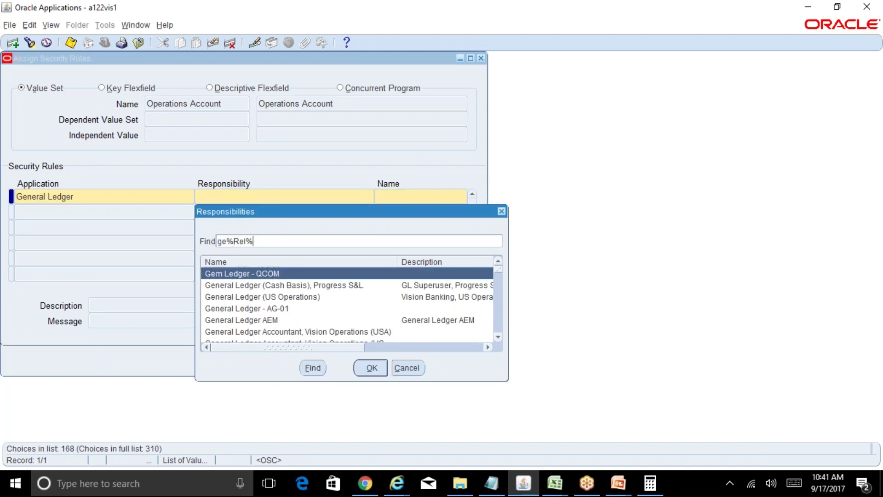
text(INR%)
key(Tab)
key(Return)
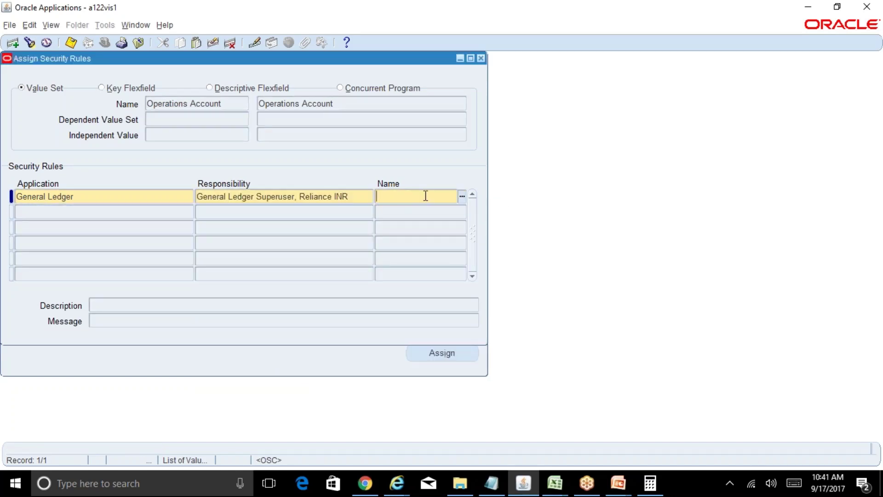
drag(350, 63, 699, 115)
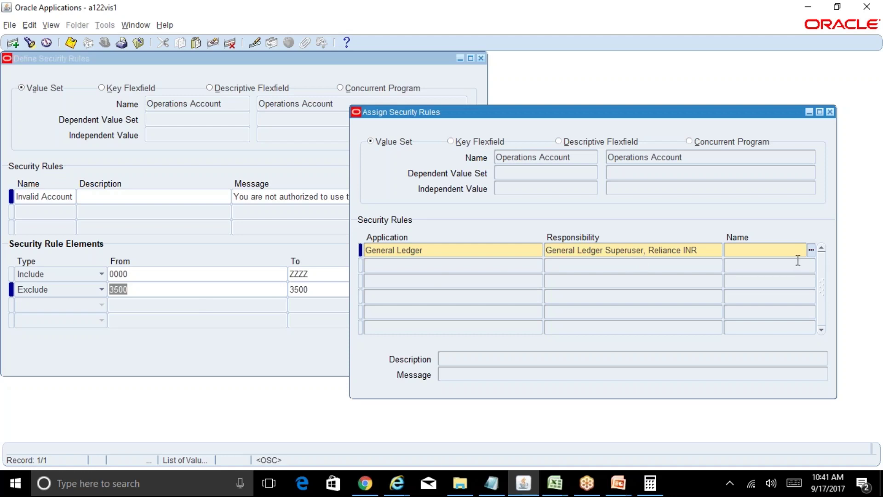
Set Invalid Account as the assigned rule name and save the assignment
click(811, 250)
key(Tab)
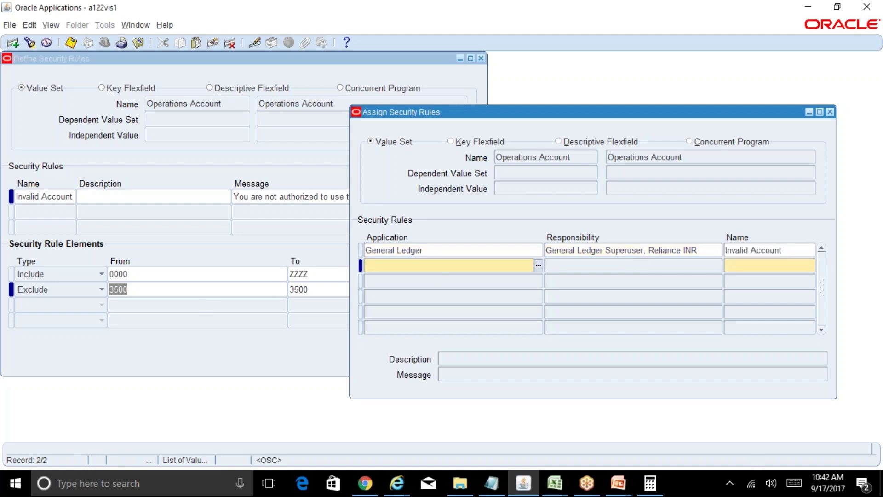
click(799, 251)
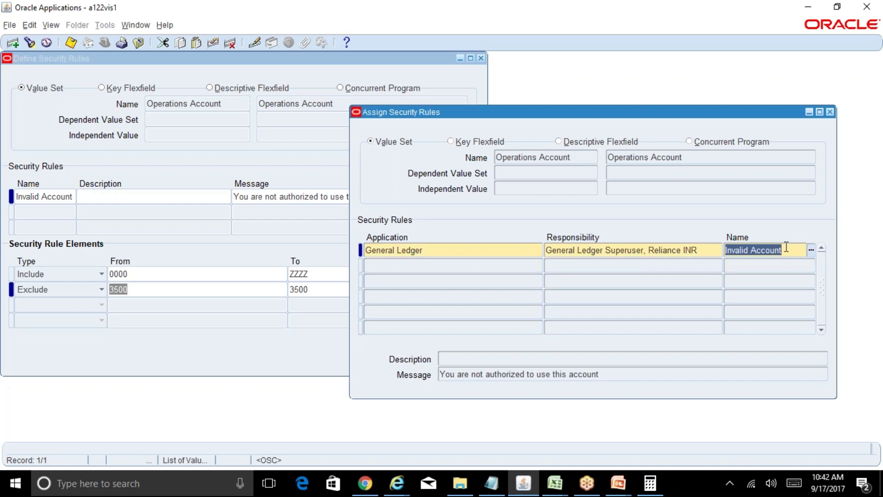
key(ctrl+s)
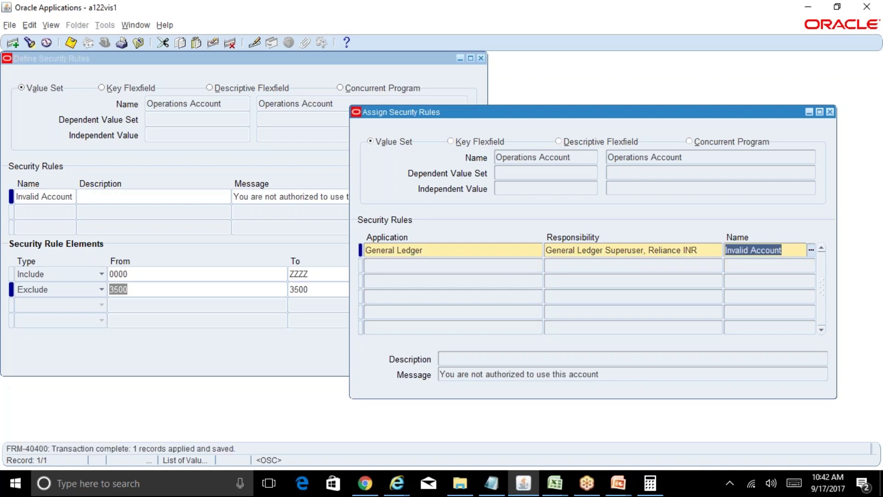
click(710, 249)
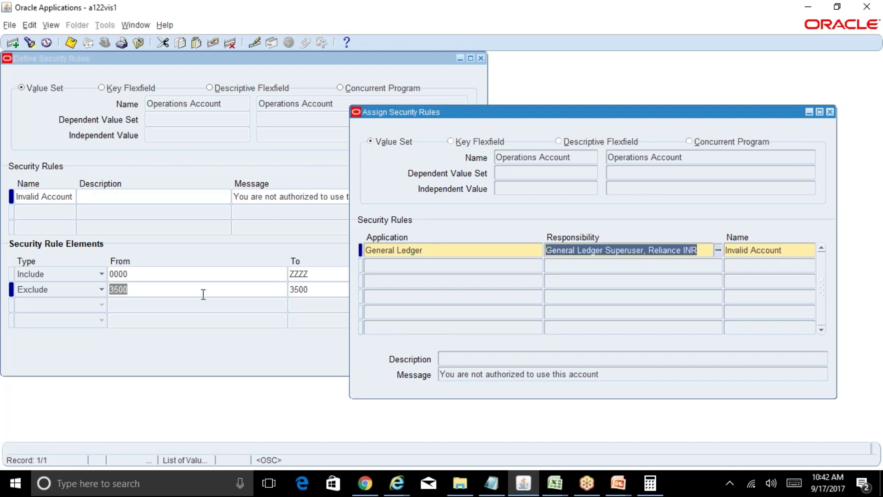
Close the Assign and Define Security Rules forms and start switching responsibility
click(830, 112)
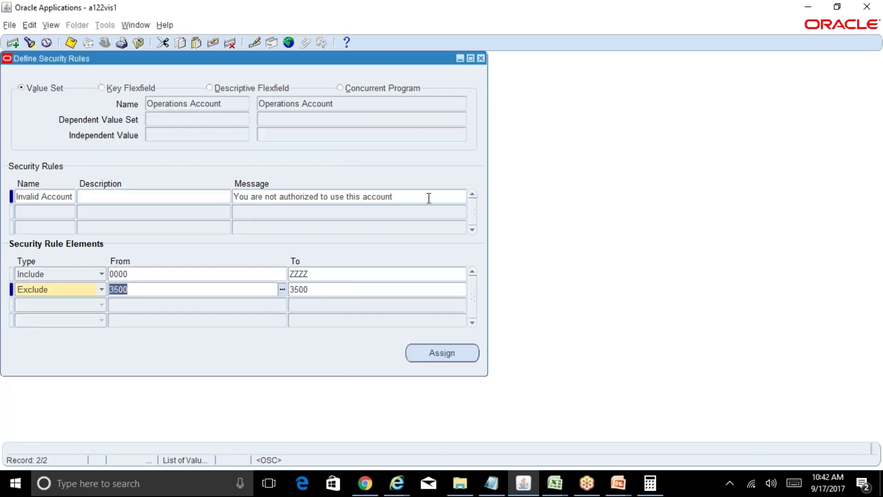
click(429, 198)
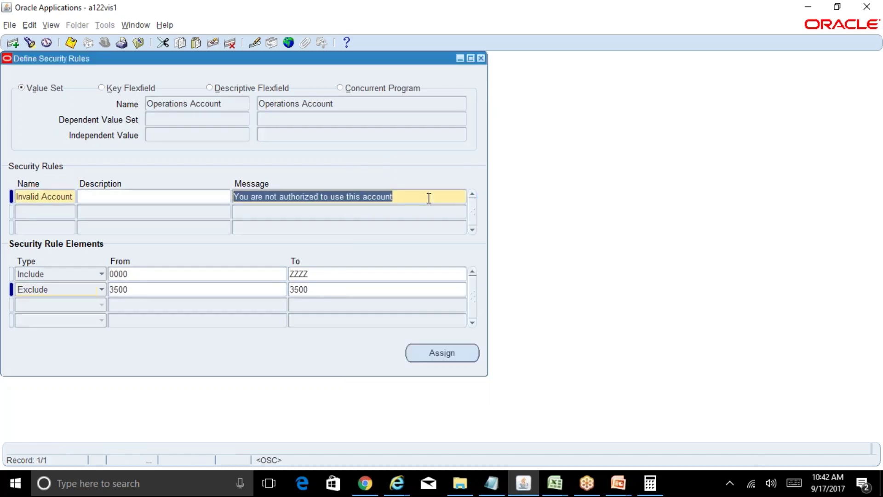
click(481, 59)
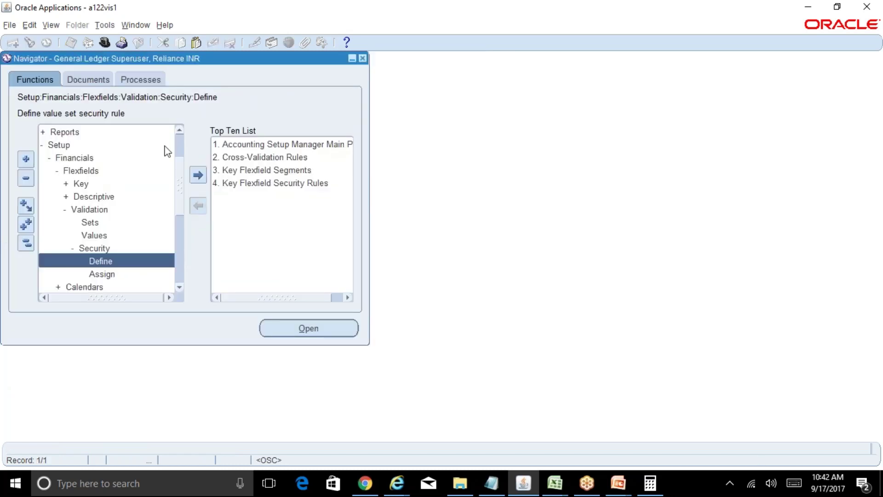
click(26, 243)
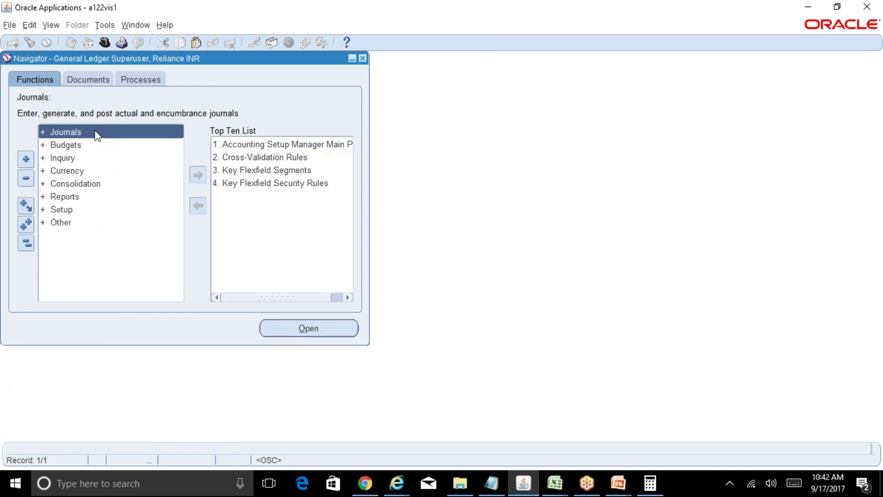
key(alt+f)
key(r)
key(Down)
key(Down)
key(Down)
key(Down)
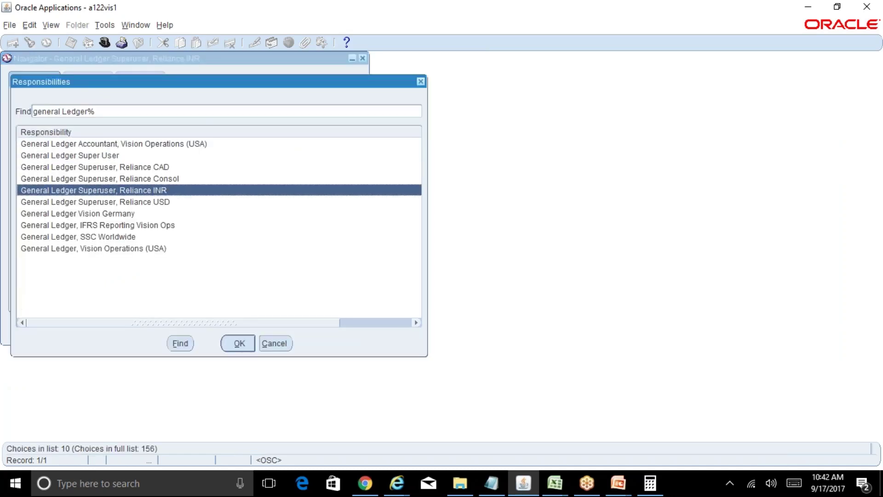
Switch to the Reliance INR responsibility and start a new journal named 'Test jrnl' with line 1
key(Return)
key(Return)
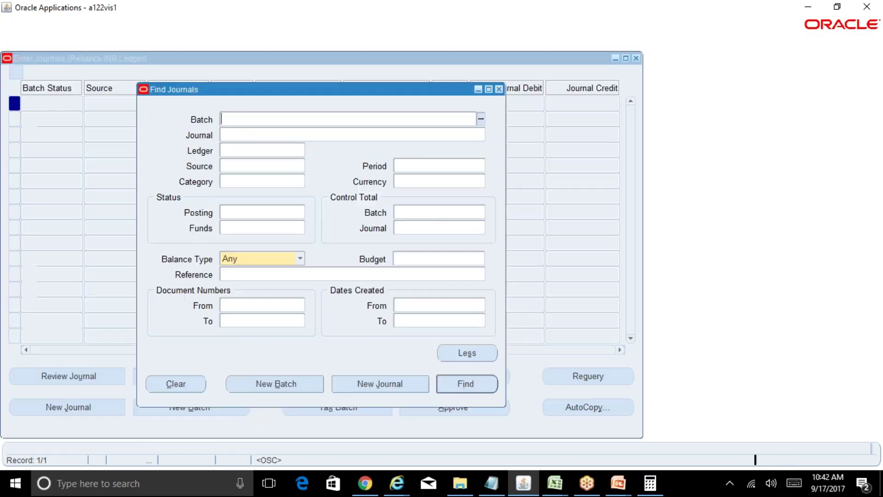
click(401, 384)
text(Test jrnl)
click(29, 236)
text(1)
key(Tab)
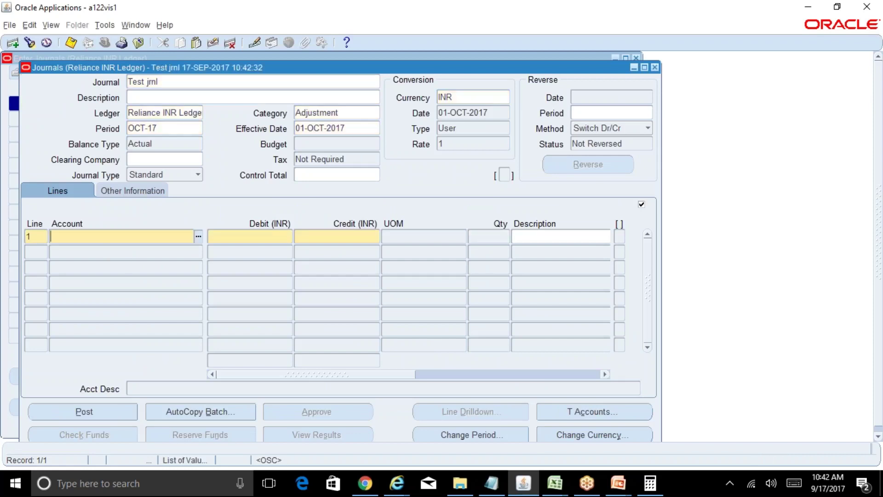
Enter account 01-000-3500 on line 1, confirm it is refused as unauthorized, and cancel
text(01)
key(Tab)
text(000)
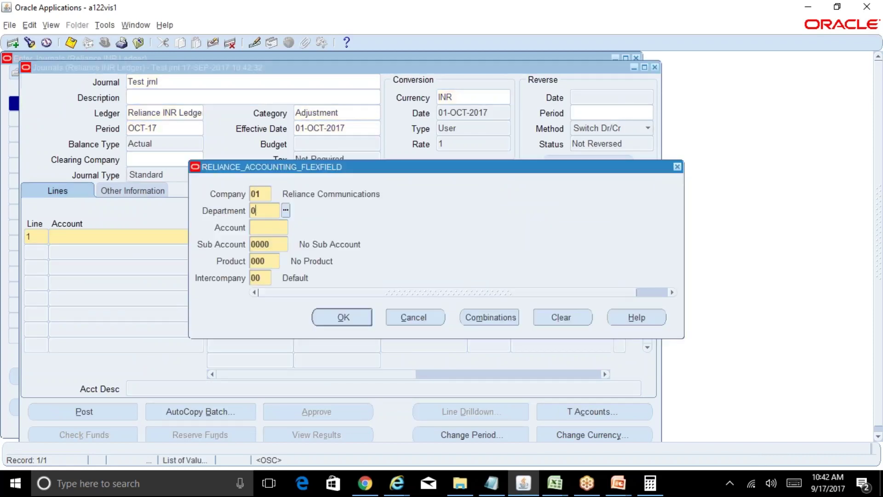
key(Tab)
text(3500)
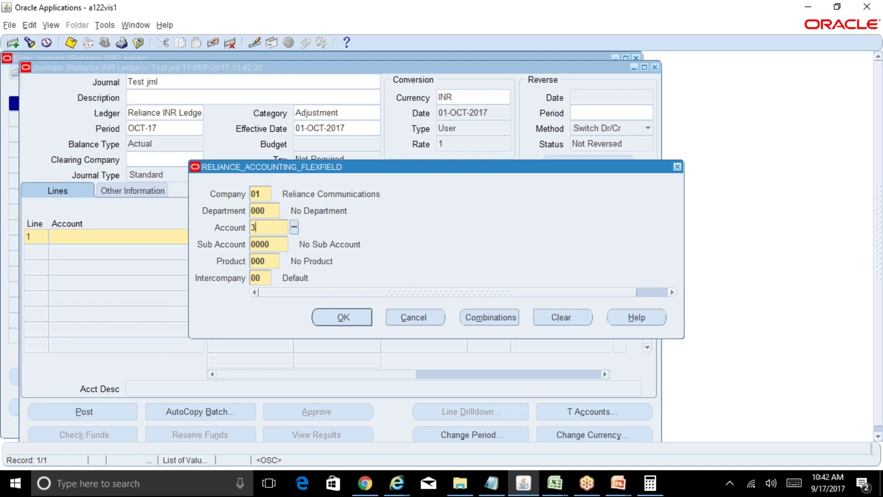
key(Tab)
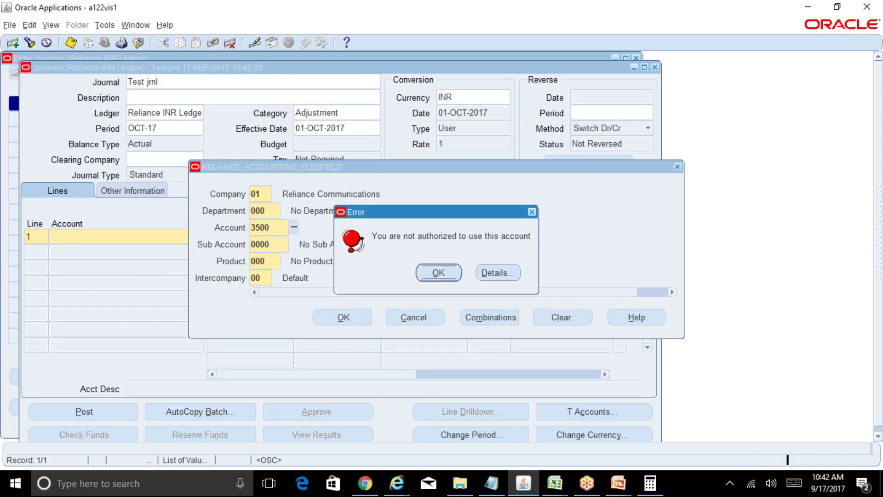
key(Return)
click(328, 342)
key(Delete)
key(Delete)
key(Delete)
key(Tab)
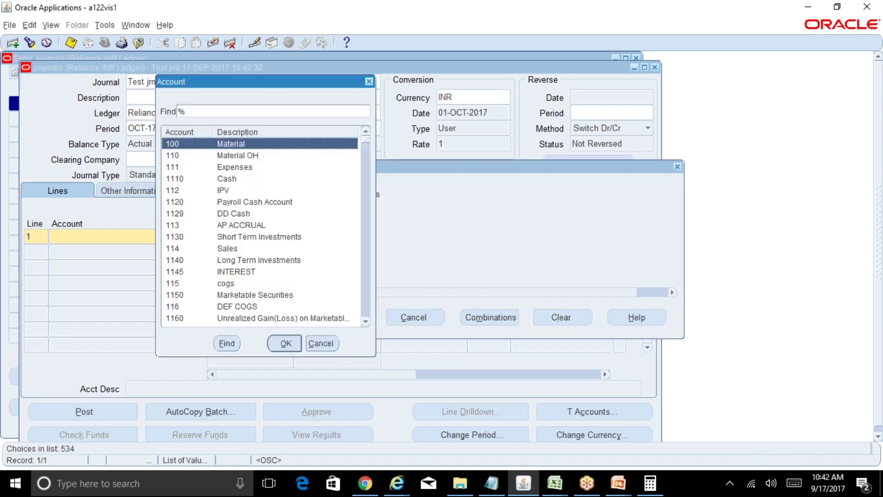
text(3)
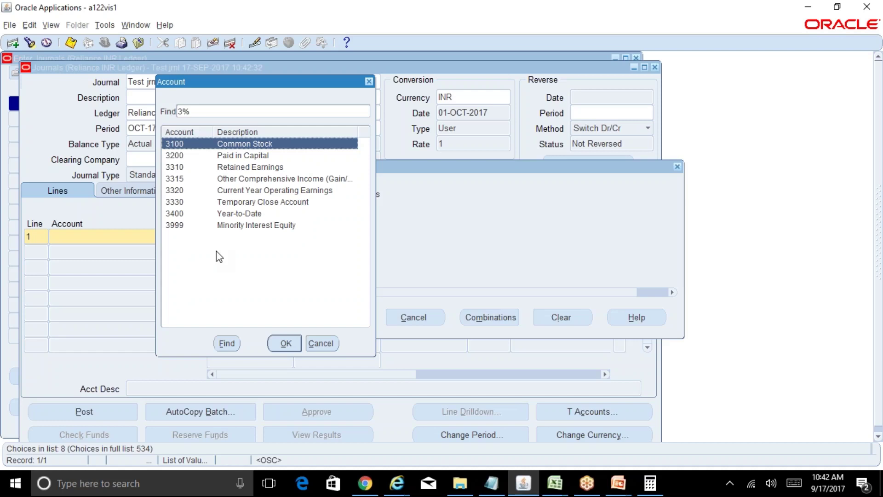
click(321, 343)
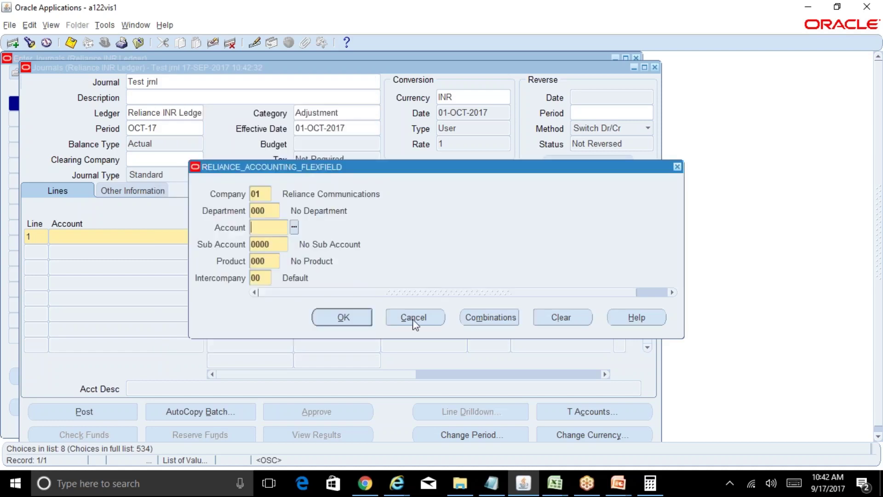
click(414, 317)
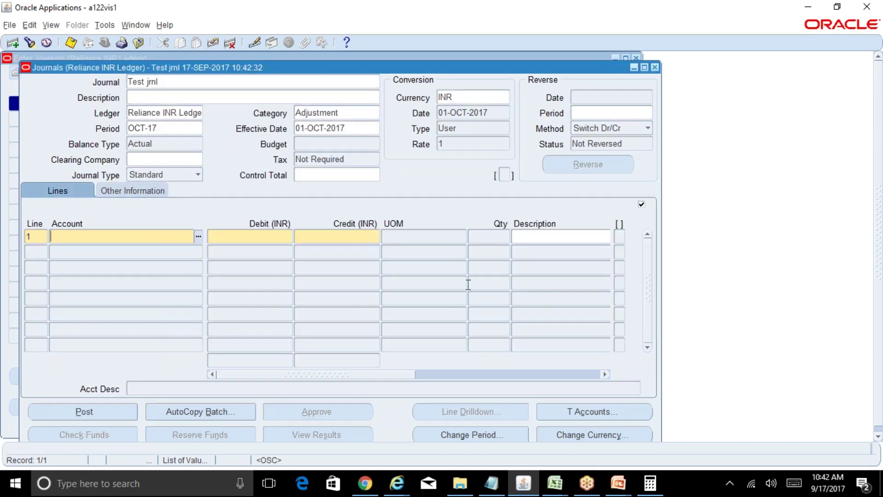
Discard the unsaved Test jrnl journal and close the journal form
click(655, 67)
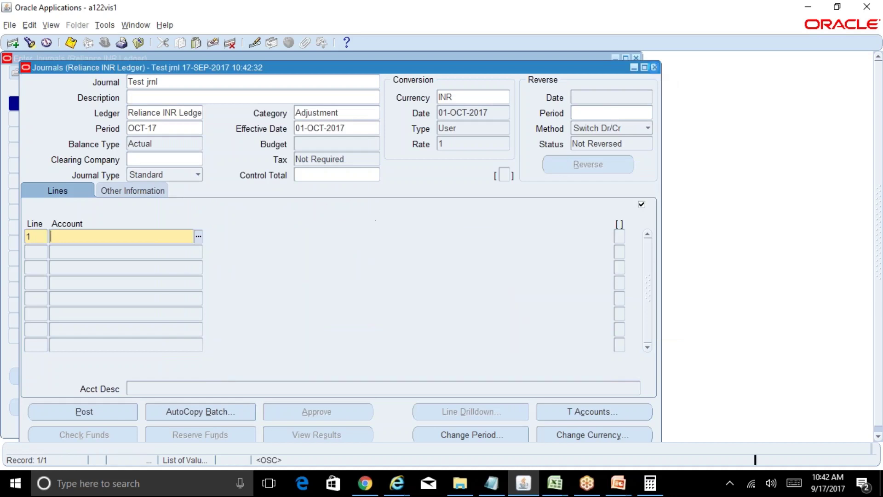
key(alt+e)
key(r)
key(Return)
click(655, 67)
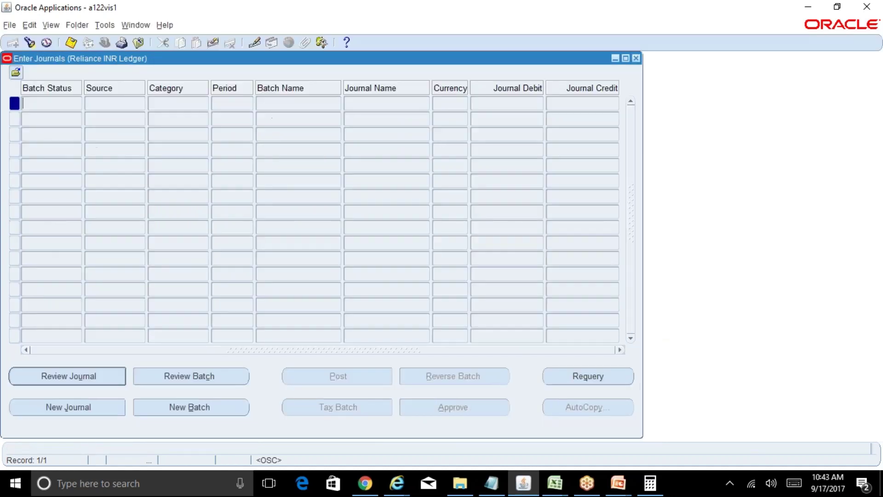
click(480, 287)
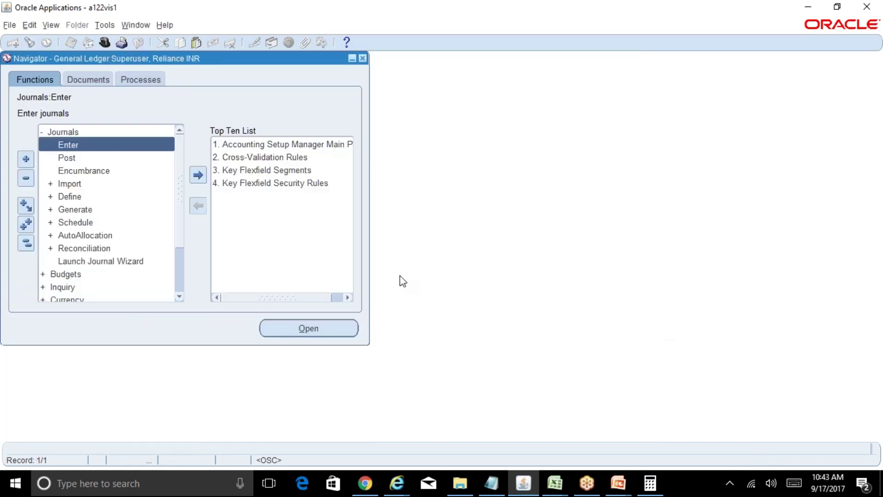
click(286, 184)
Reopen Define Security Rules and load the Operations Account value set via 'op%Acc%'
double_click(254, 184)
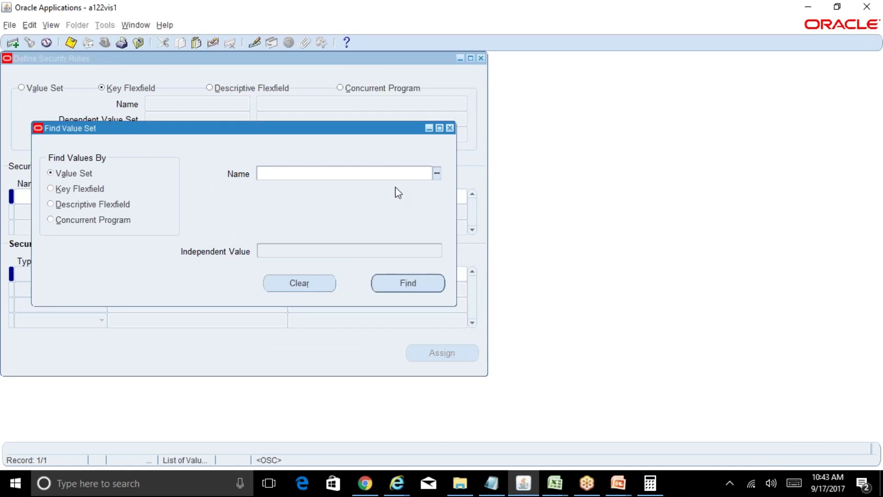
text(op%Acc%)
key(Return)
key(Down)
key(Up)
key(Return)
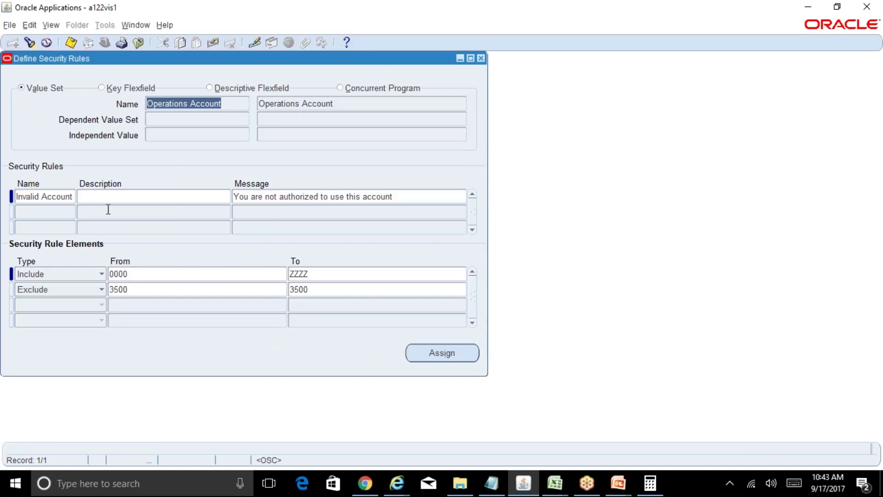
Delete Invalid Account's Reliance INR superuser assignment, save, and close both forms
click(64, 197)
click(465, 353)
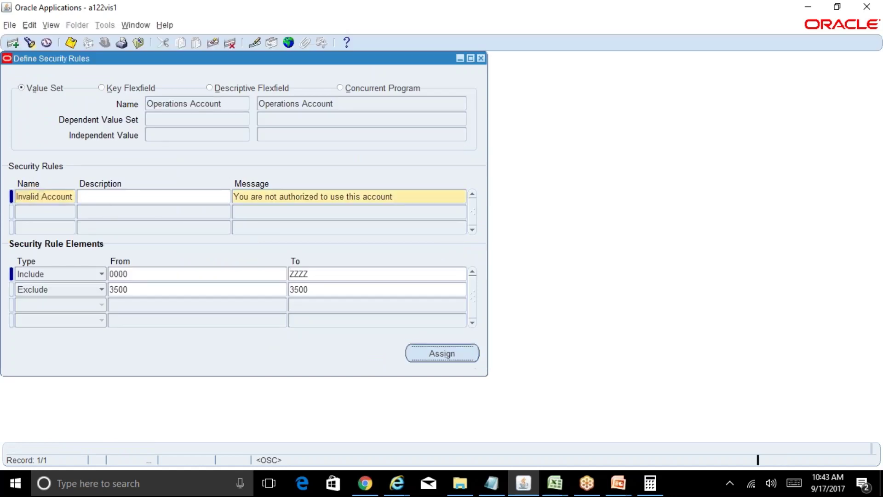
click(359, 194)
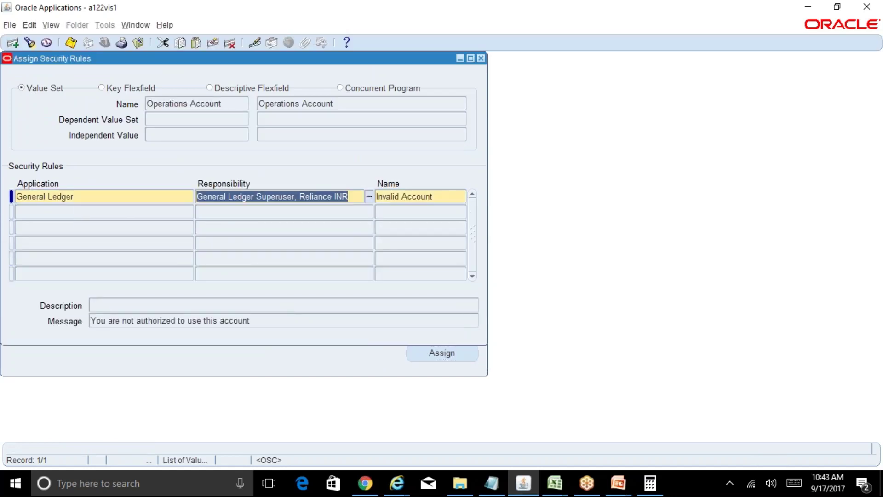
click(231, 44)
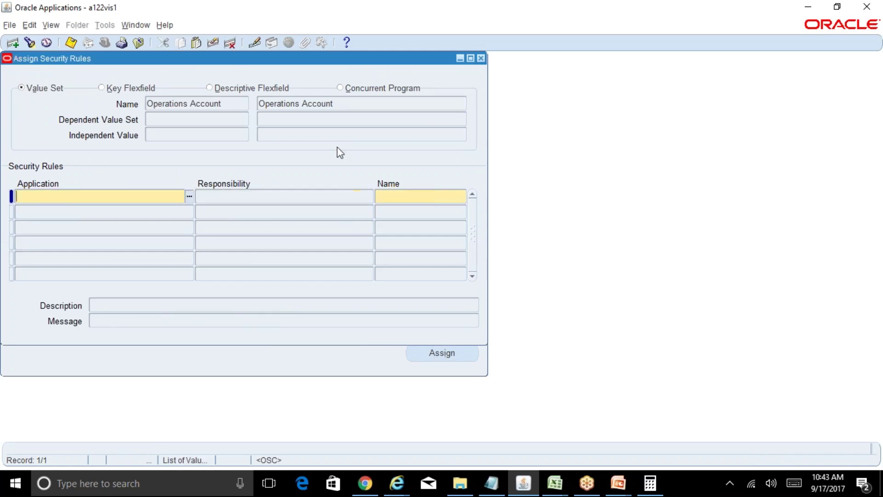
key(ctrl+s)
click(478, 58)
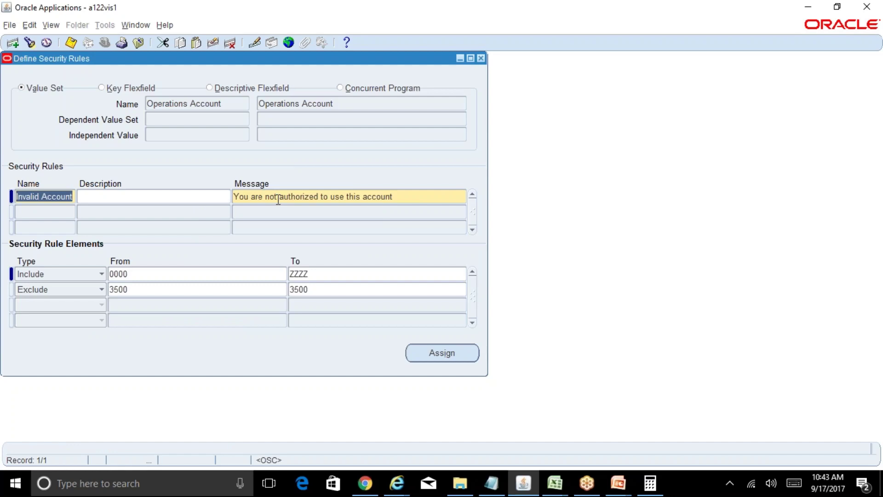
click(481, 59)
click(110, 145)
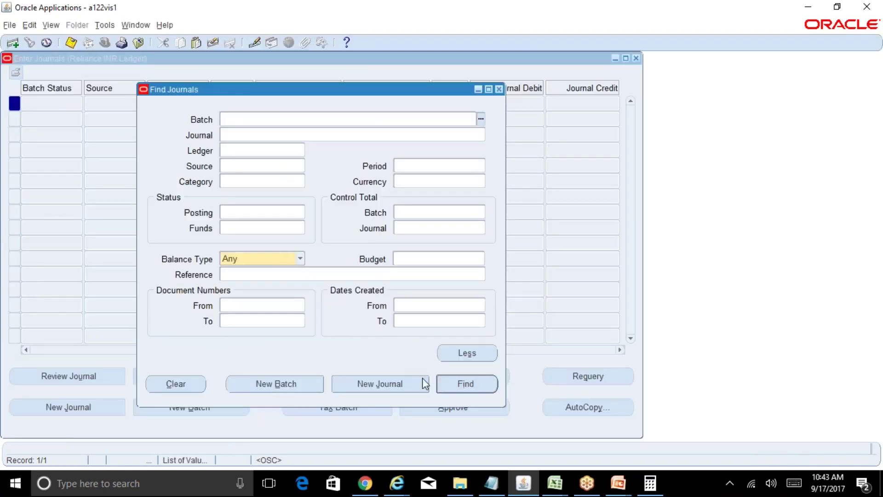
click(421, 383)
text(Test)
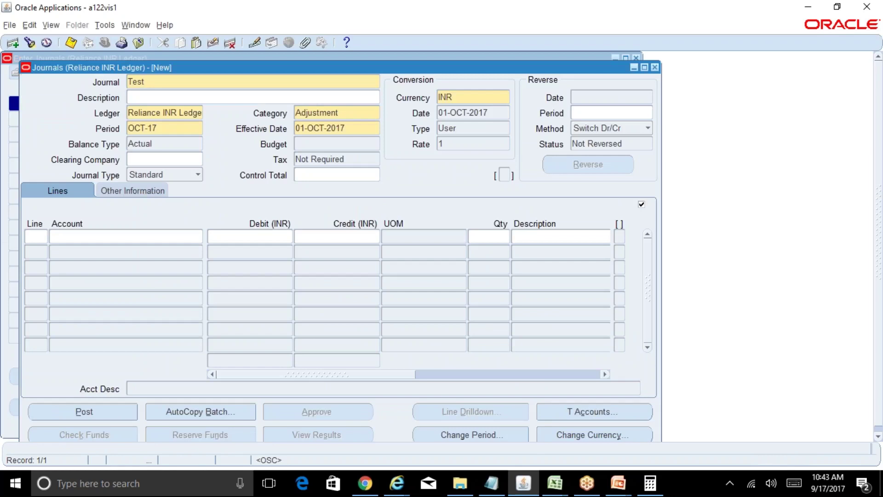
click(40, 237)
text(1)
key(Tab)
text(01)
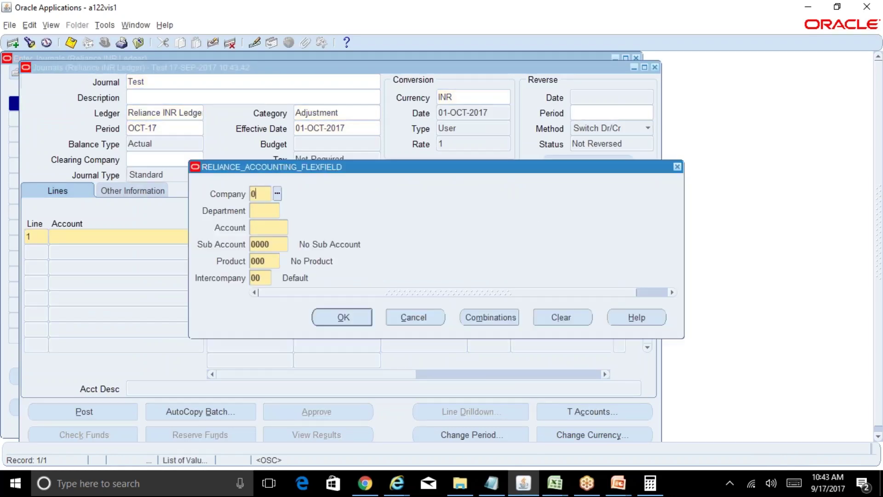
key(Tab)
text(000)
key(Tab)
text(3500)
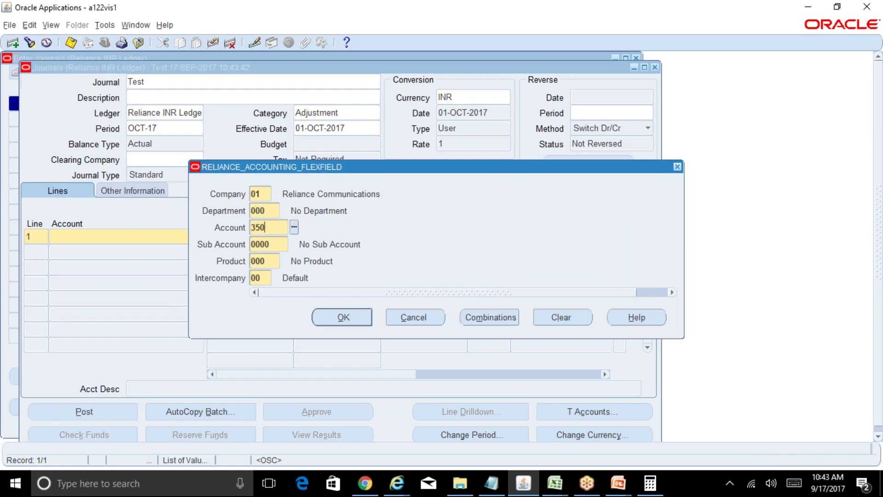
key(Tab)
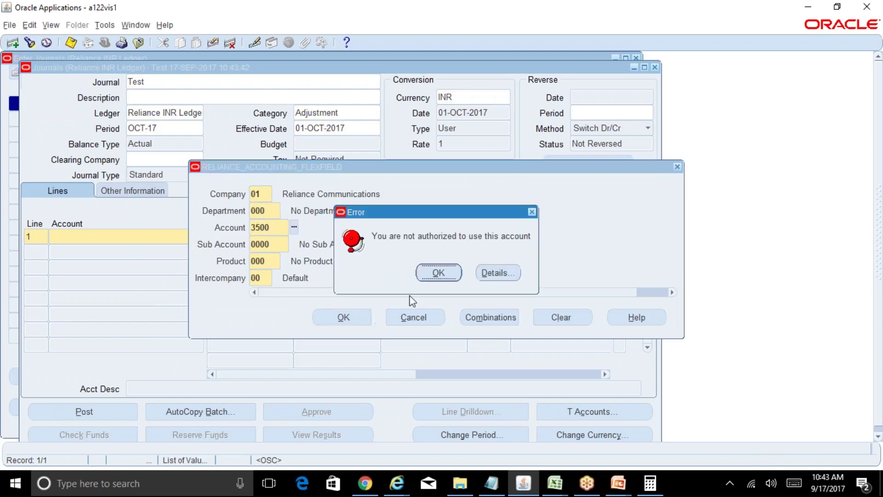
click(446, 272)
click(414, 317)
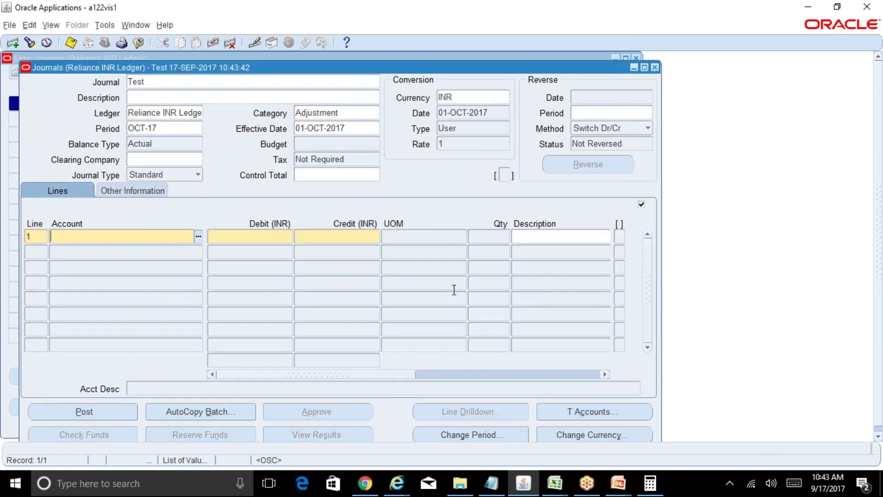
key(alt+e)
key(r)
key(Return)
click(655, 67)
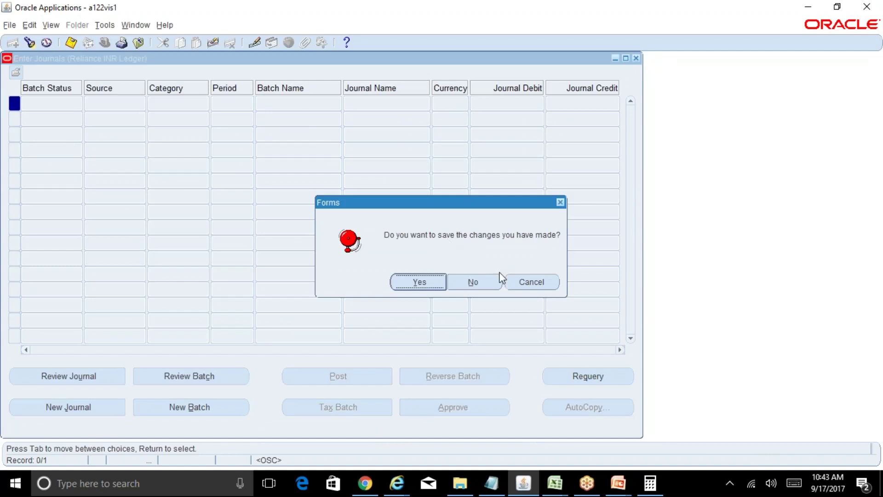
click(497, 280)
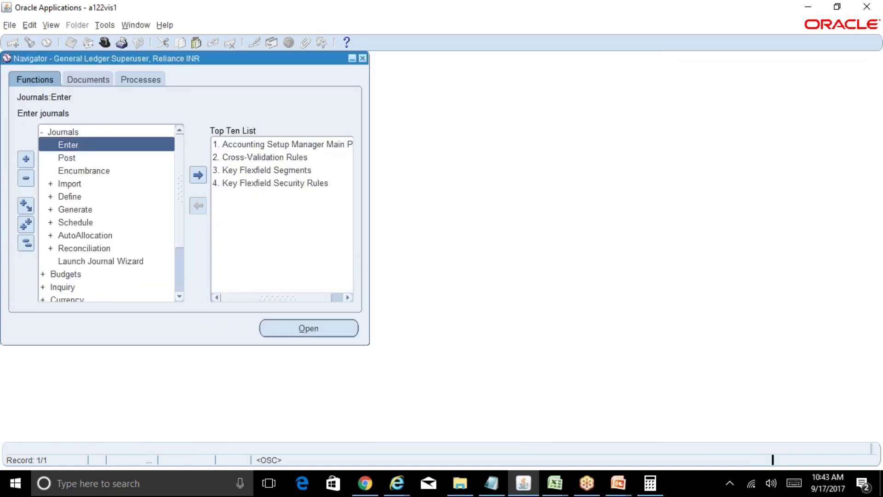
Switch responsibility to General Ledger Superuser, Reliance INR
key(alt+f)
text(rgeneral Ledger%)
click(69, 155)
key(Down)
key(Down)
key(Down)
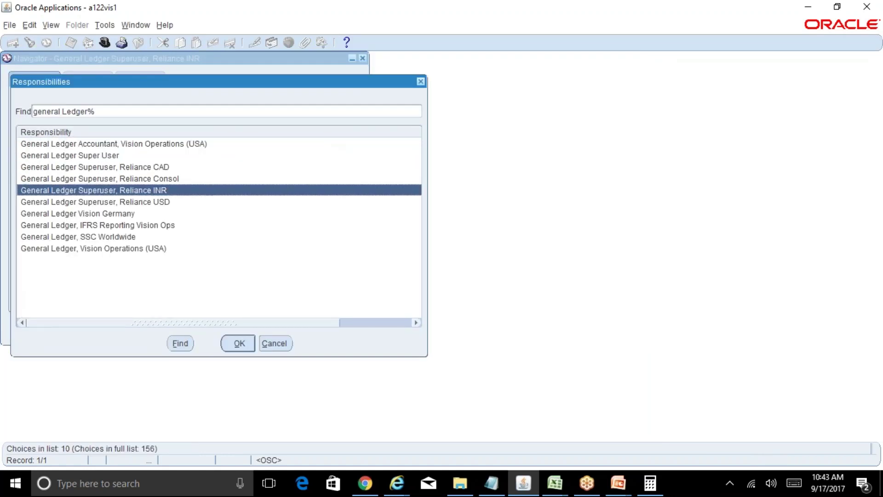
key(Return)
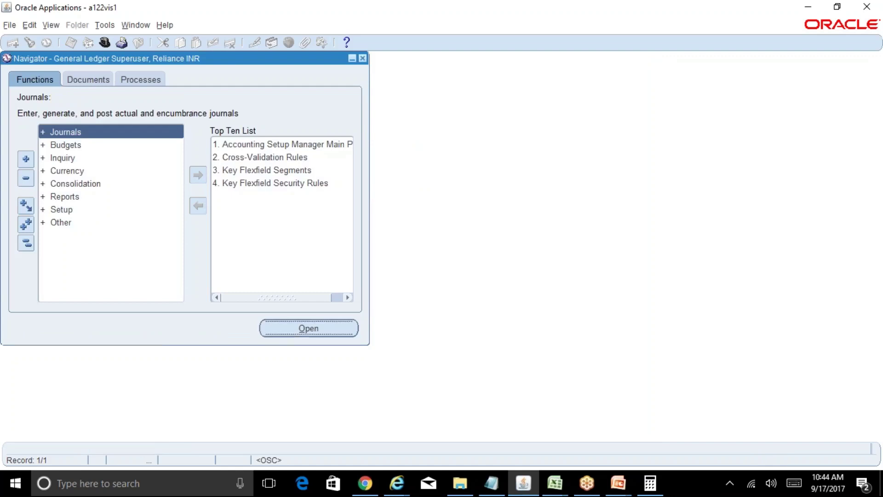
Open Journals > Enter and create a new journal named 'Test jrnl'
key(Return)
key(Down)
key(Return)
click(380, 384)
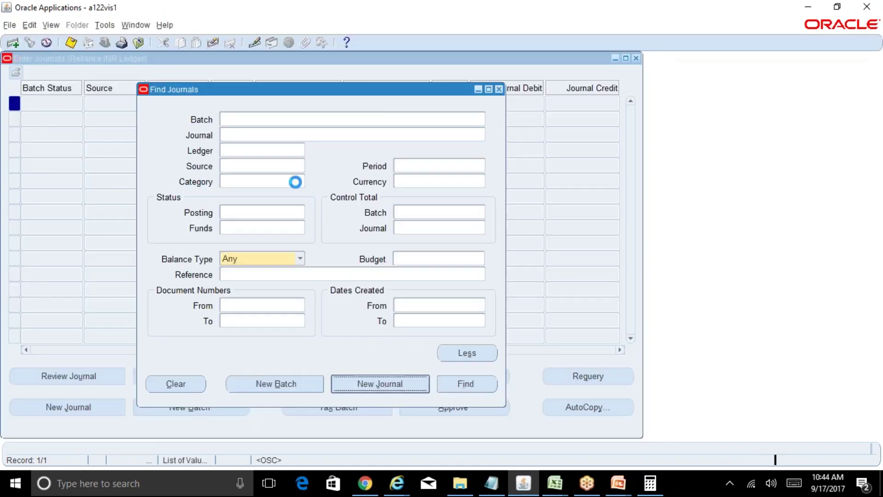
text(Test jrnl)
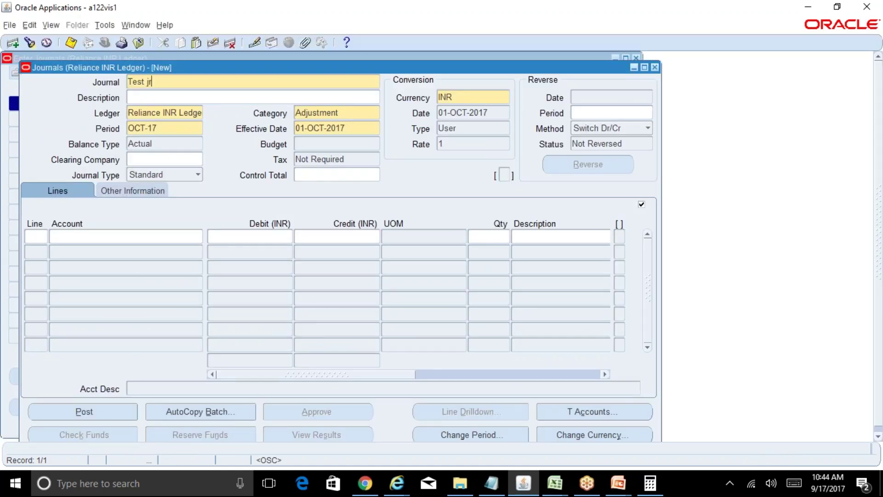
click(38, 235)
key(Tab)
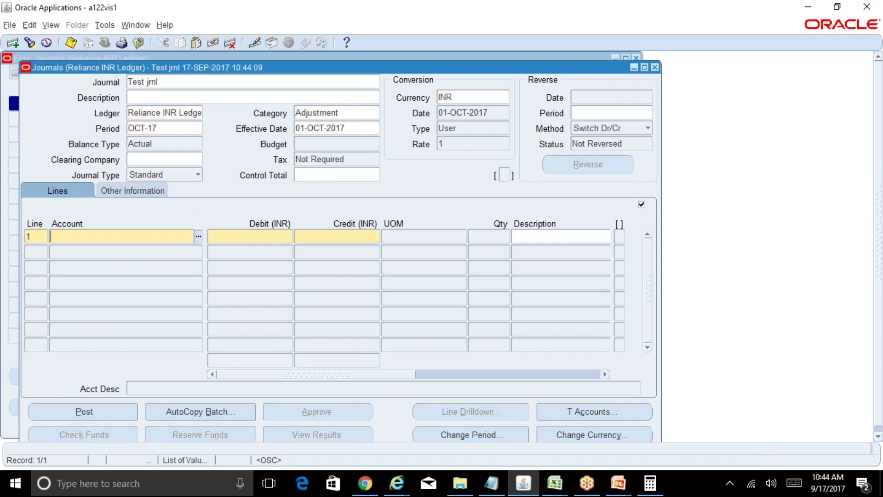
text(01)
key(Tab)
text(000)
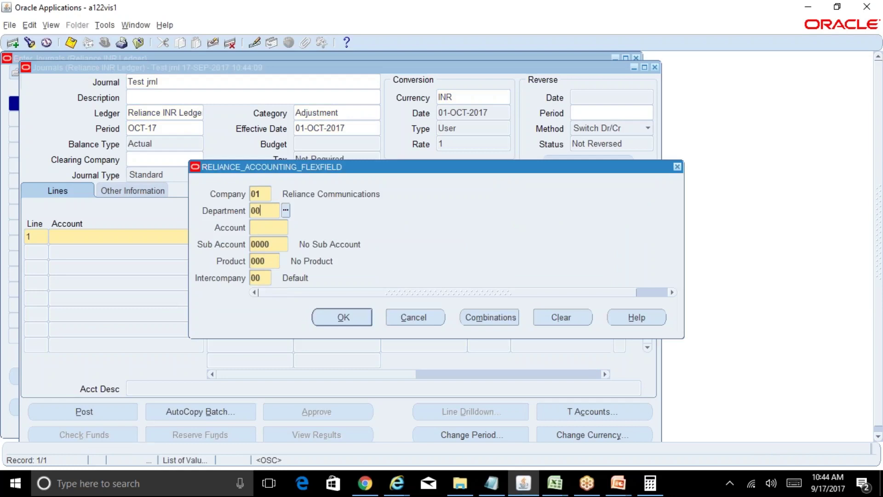
key(Tab)
text(3500)
key(Tab)
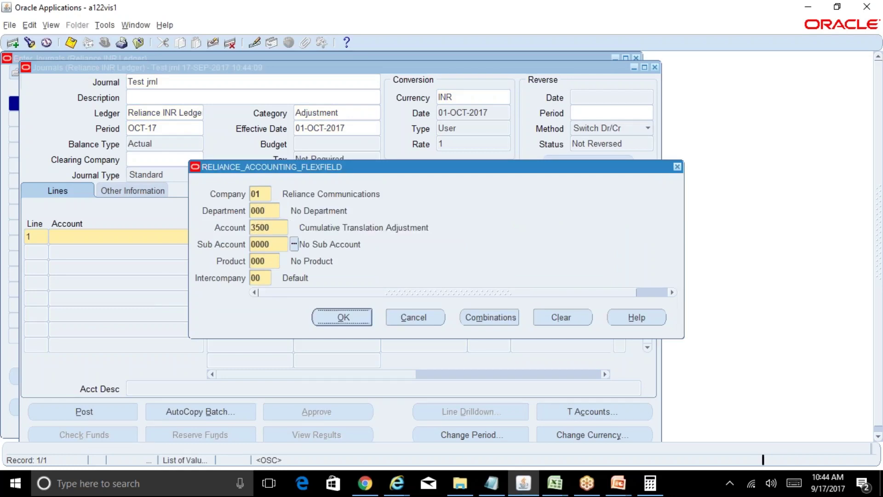
key(Return)
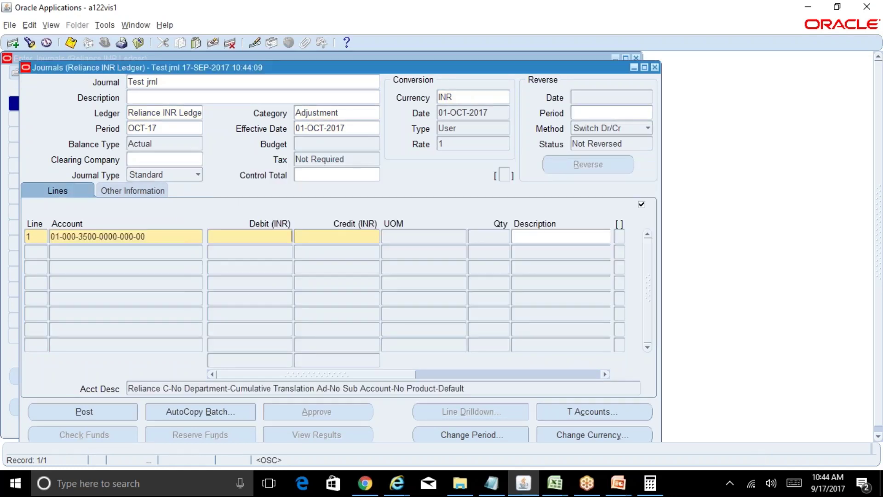
click(151, 240)
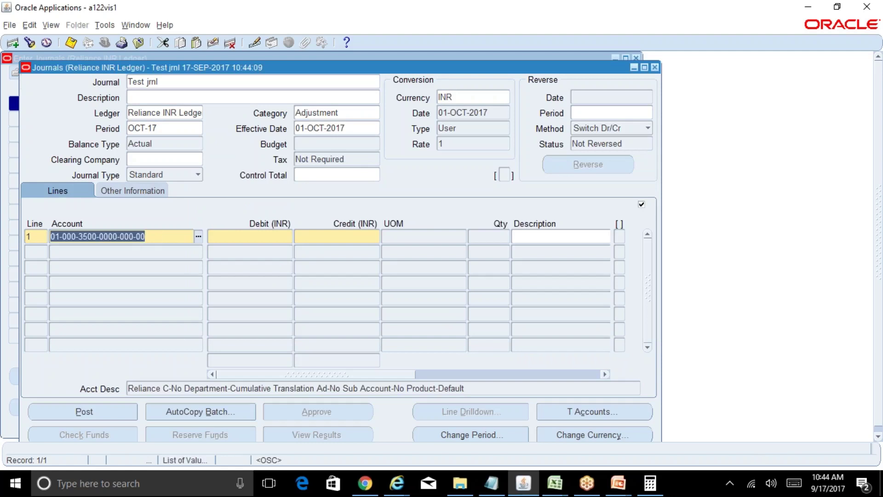